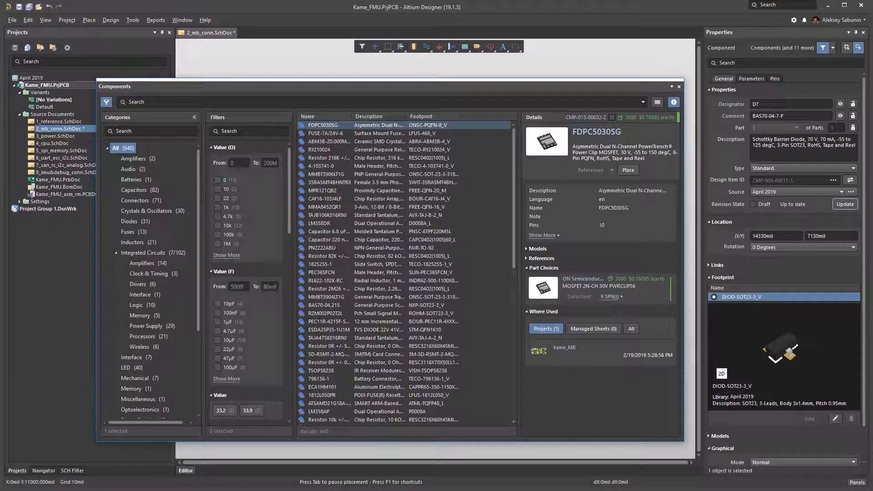
Step: Search the component library for tc124 and extend the search to manufacturer parts
left_click(171, 103)
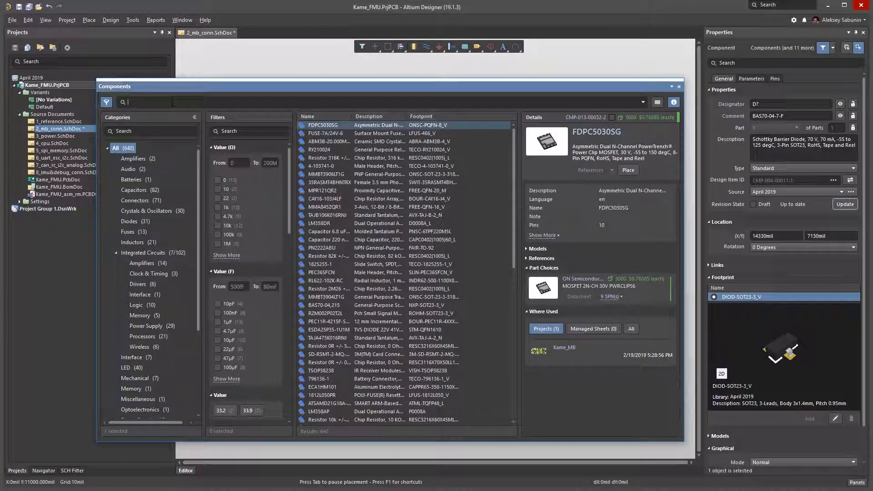
type("124")
key("Return")
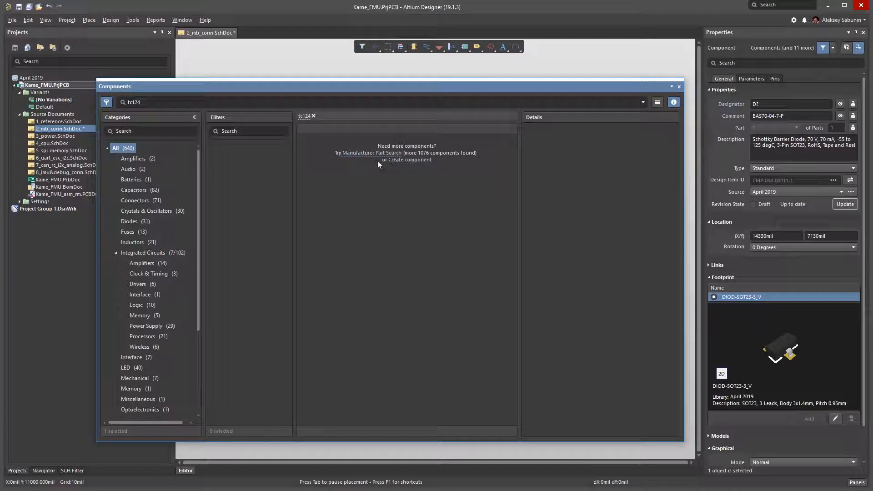
left_click(362, 155)
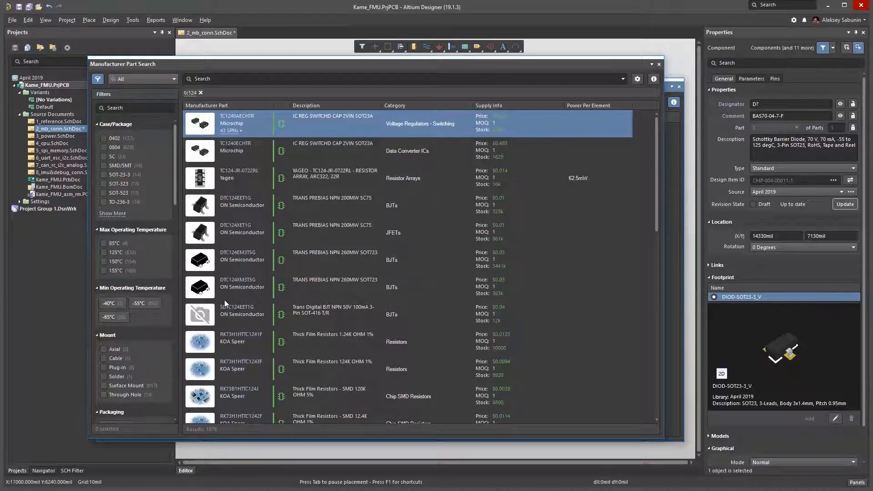
Step: Limit the manufacturer part search to the Resistor Arrays category and search for tc124
left_click(174, 80)
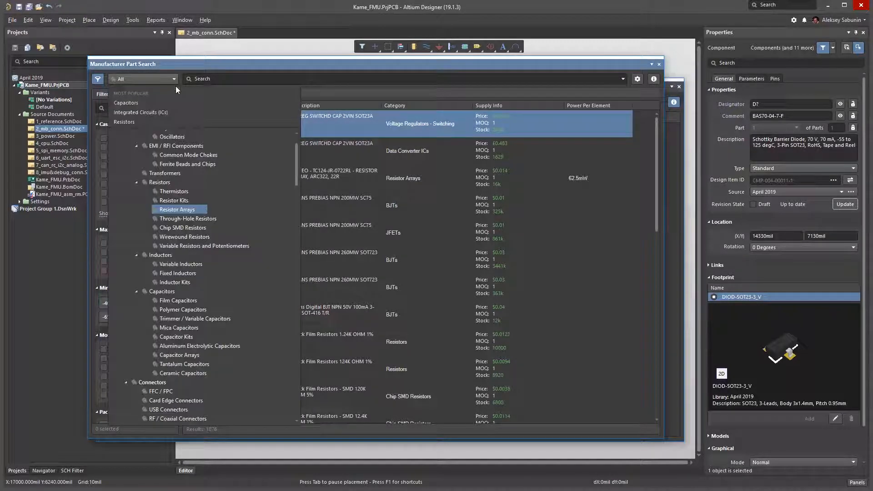
left_click(174, 211)
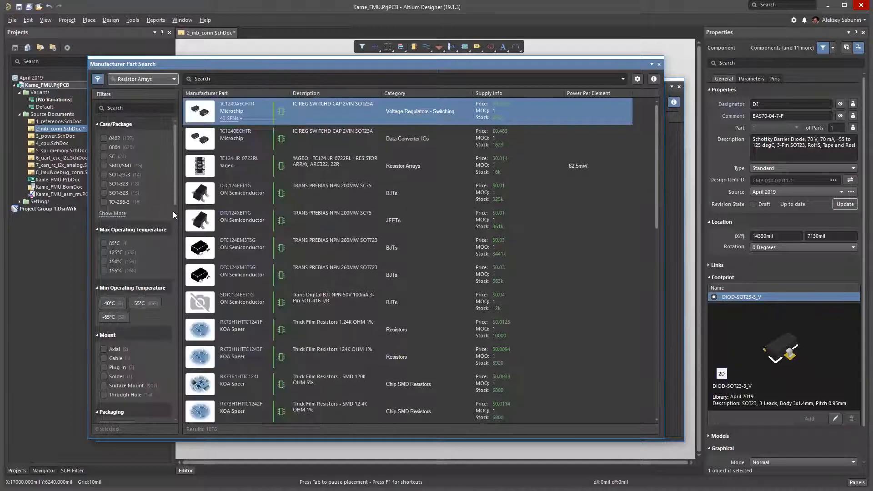
type("tc124")
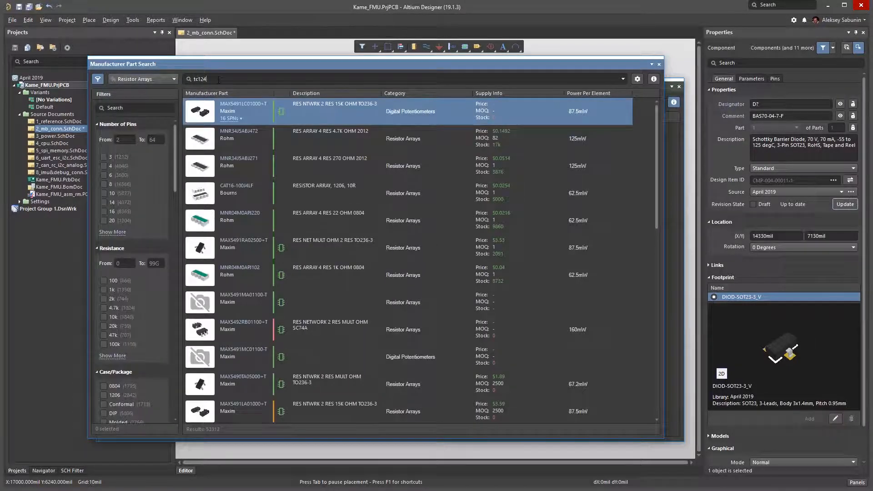
key("Return")
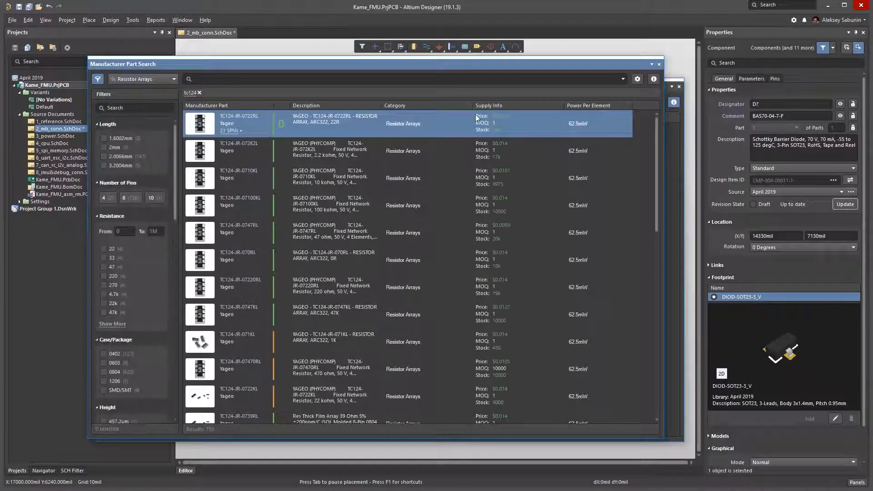
Step: Acquire the part TC124-JR-0722RL as a new component of the Resistors type, using all of its cloud data
left_click(244, 155)
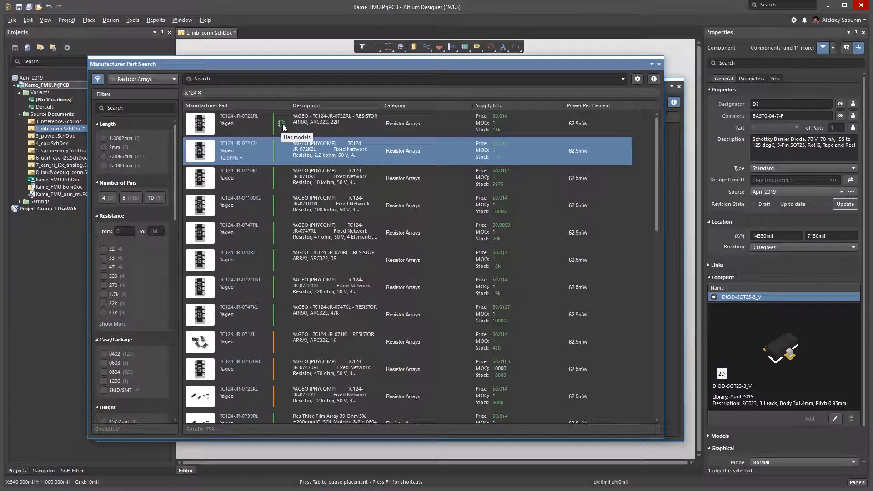
left_click(311, 130)
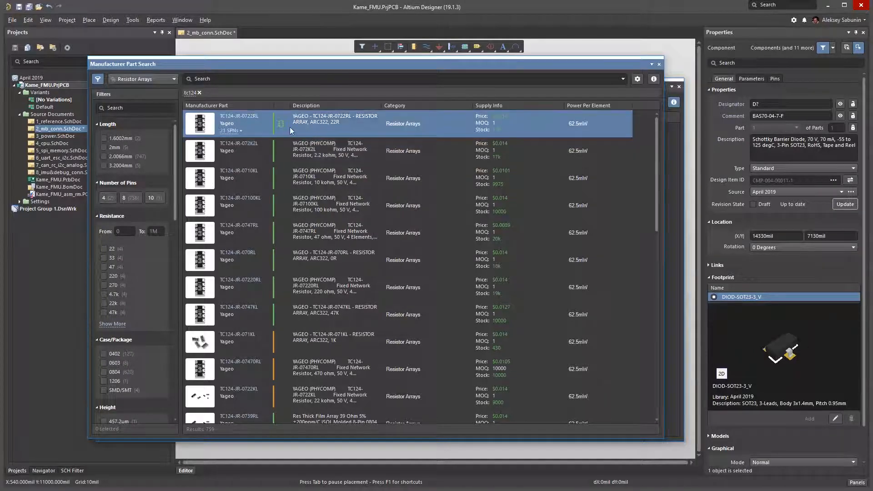
right_click(288, 123)
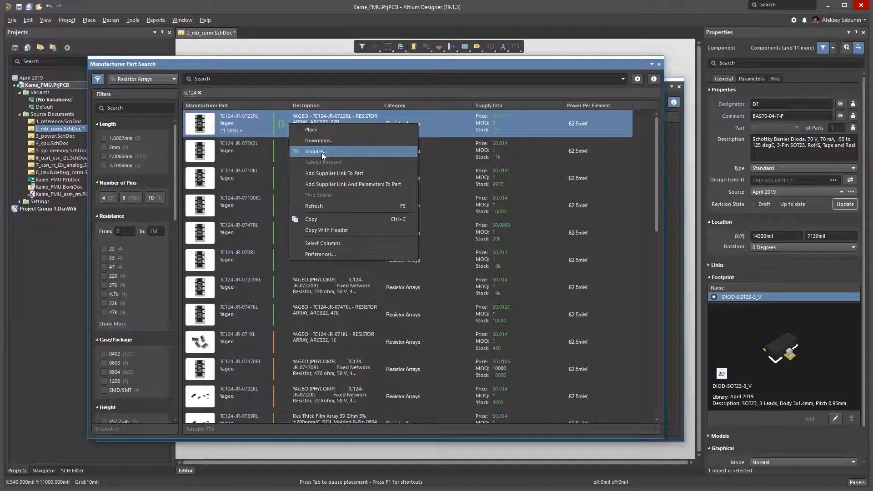
left_click(324, 151)
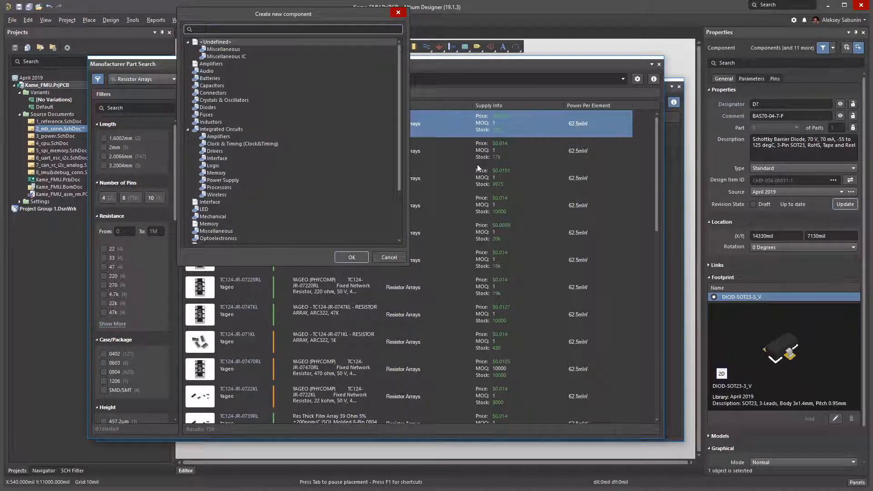
left_click_drag(398, 138, 400, 190)
left_click(211, 209)
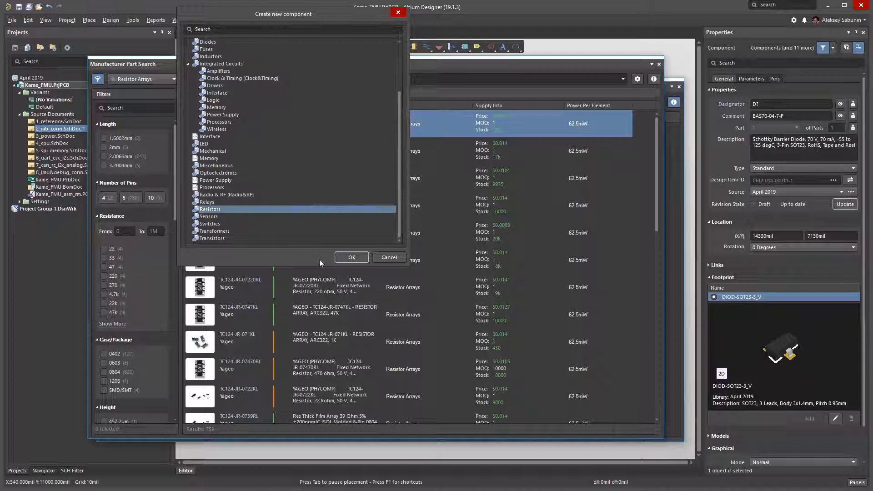
left_click(351, 257)
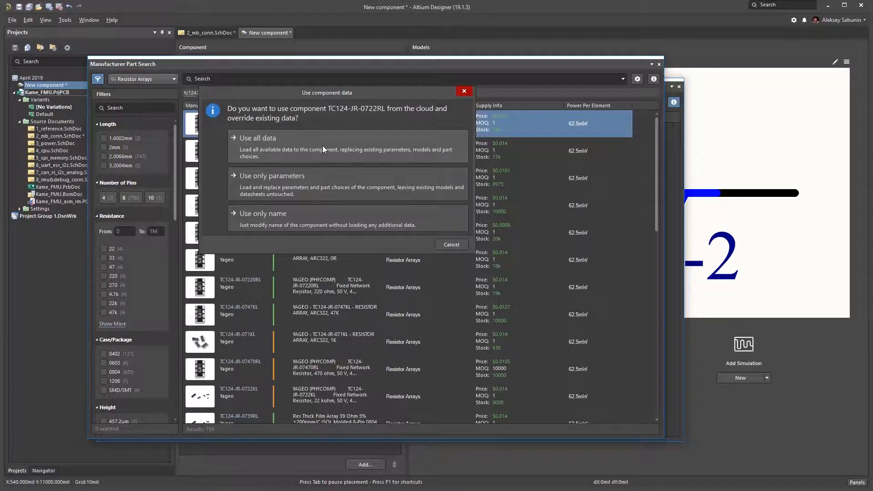
left_click(294, 146)
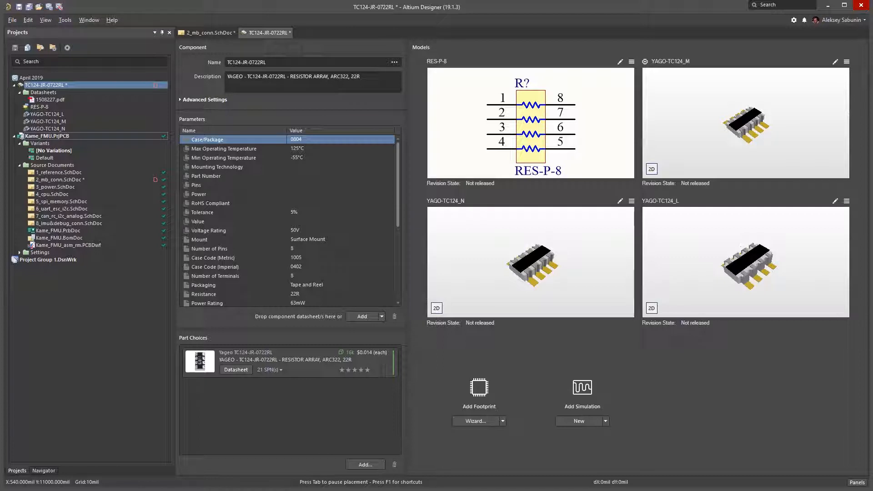
Step: Close the acquired TC124-JR-0722RL component without saving its changes
left_click(271, 63)
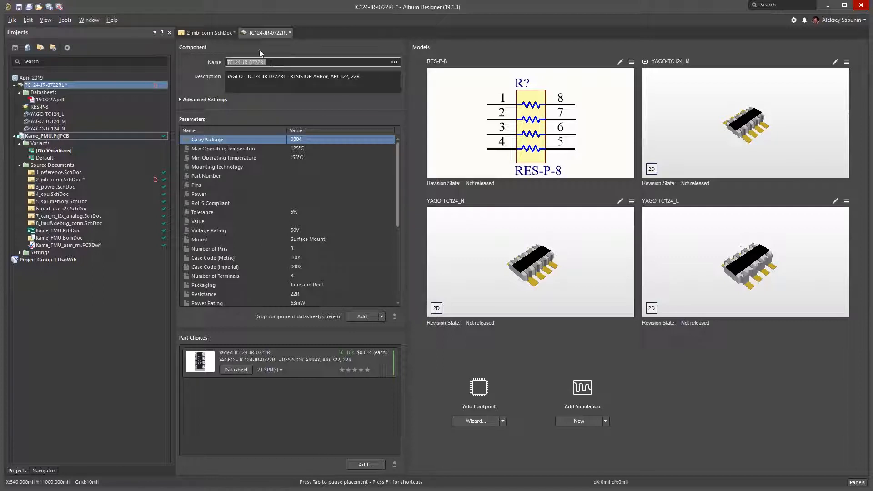
right_click(262, 32)
left_click(278, 37)
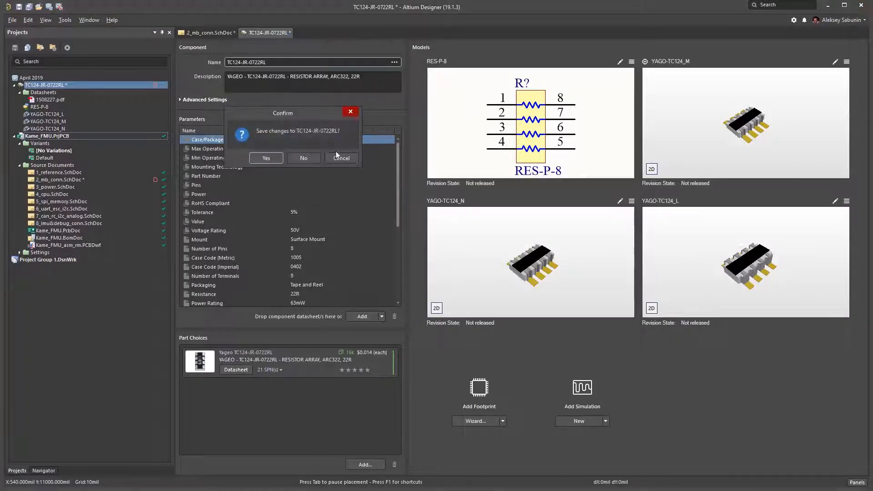
left_click(304, 159)
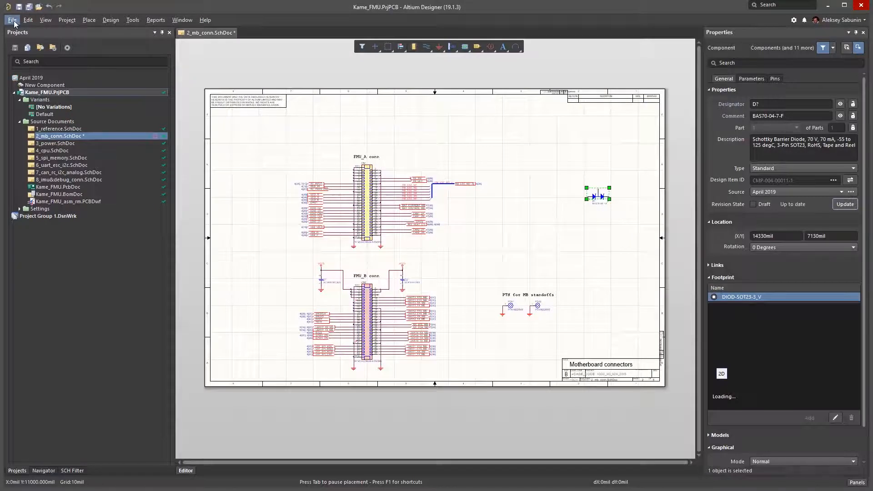
Step: Create a new blank component of the Resistors type
left_click(13, 21)
mouse_move(46, 30)
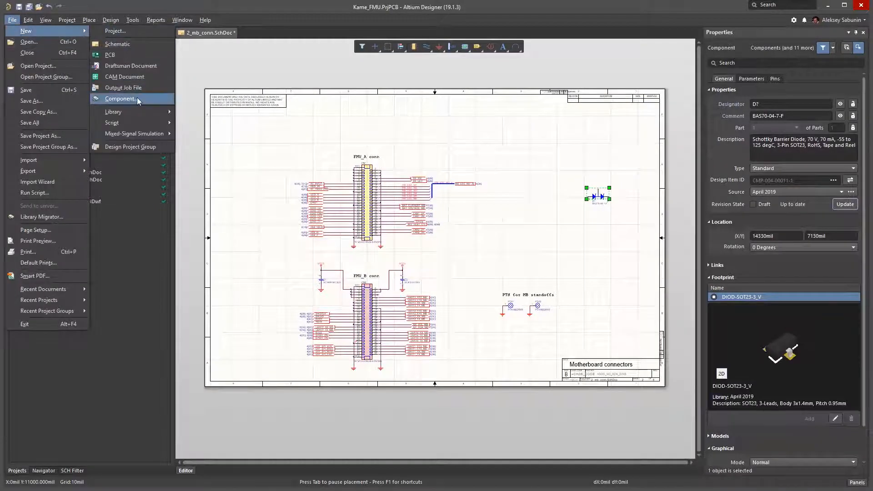
left_click(119, 99)
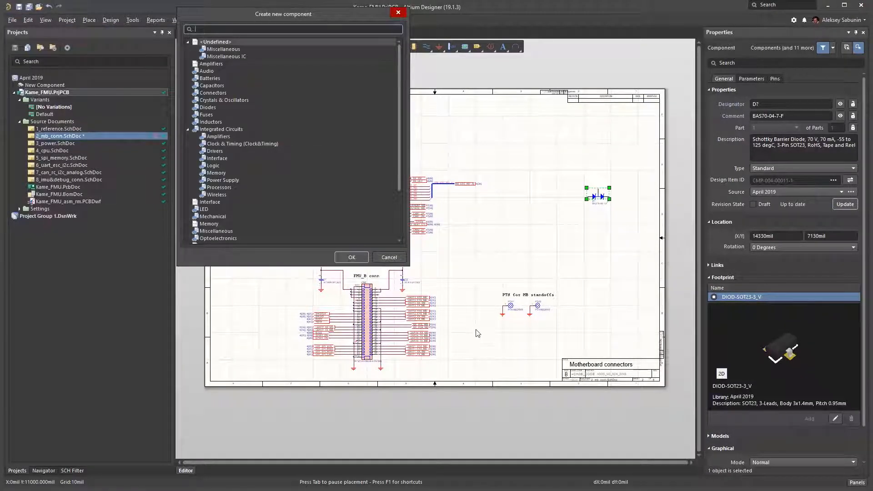
left_click_drag(399, 119, 410, 174)
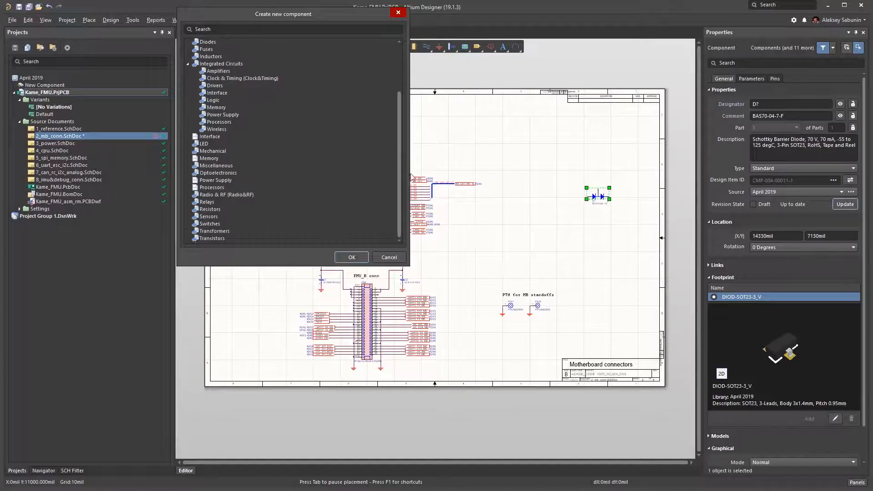
left_click(210, 209)
left_click(350, 258)
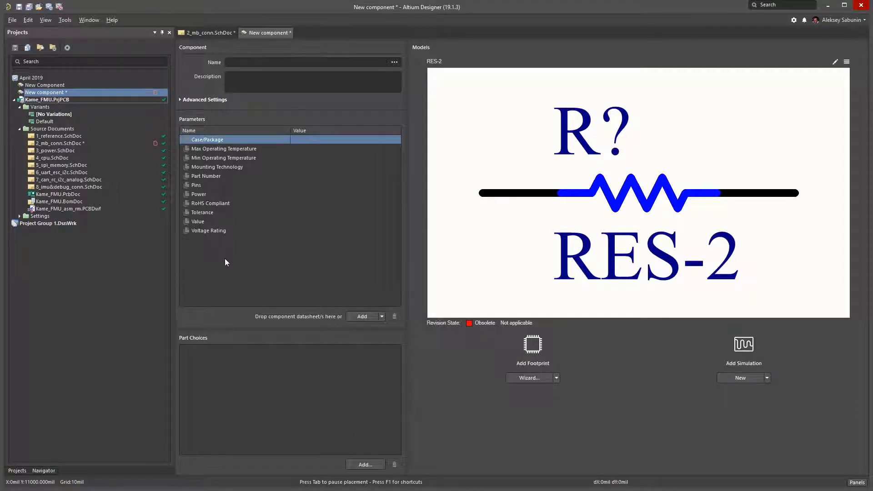
Step: Name the new component TC124-JR-0722RL by choosing the matching cloud part and load all of its data
type("TC124-JR-0722RL")
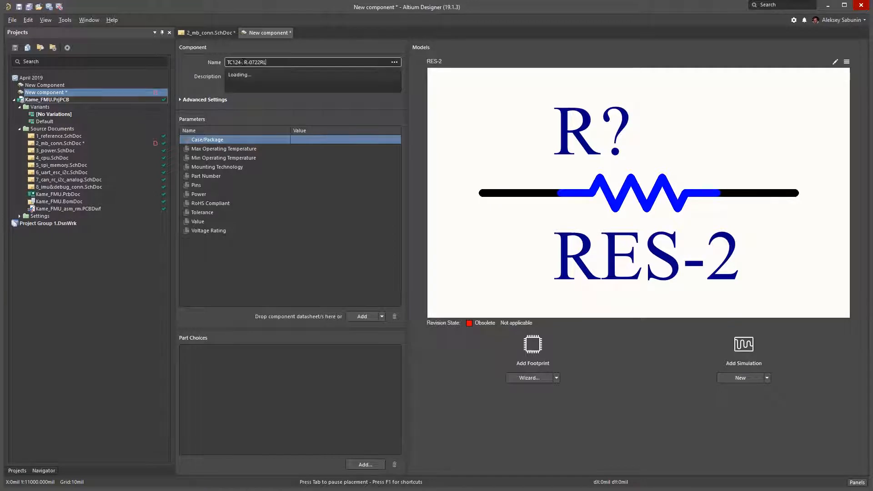
left_click(254, 75)
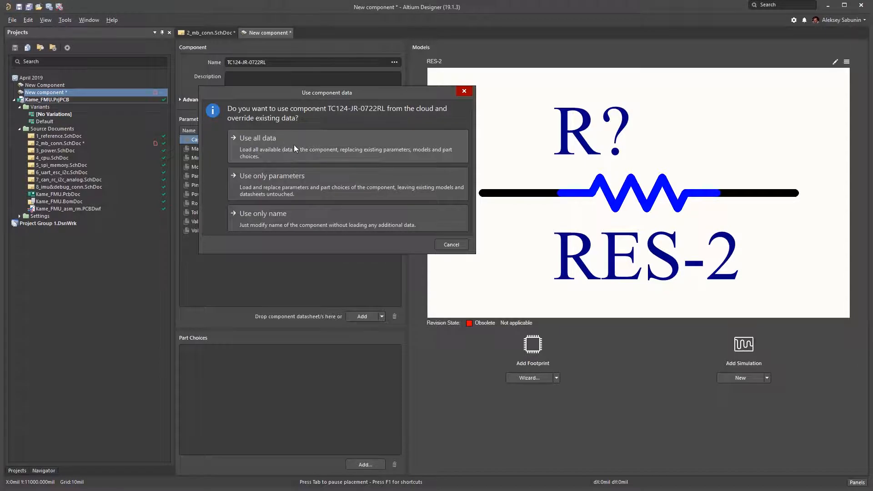
left_click(278, 144)
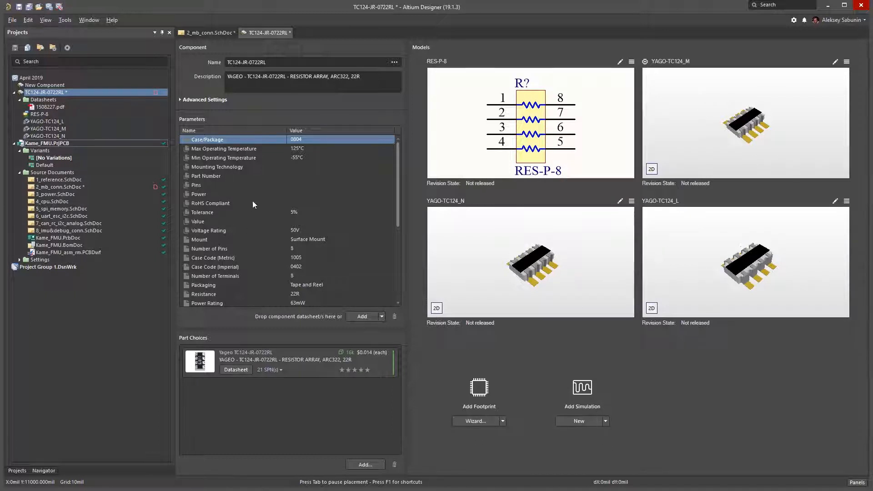
Step: Look through the TC124-JR-0722RL component's parameters and release the component to the server
double_click(299, 176)
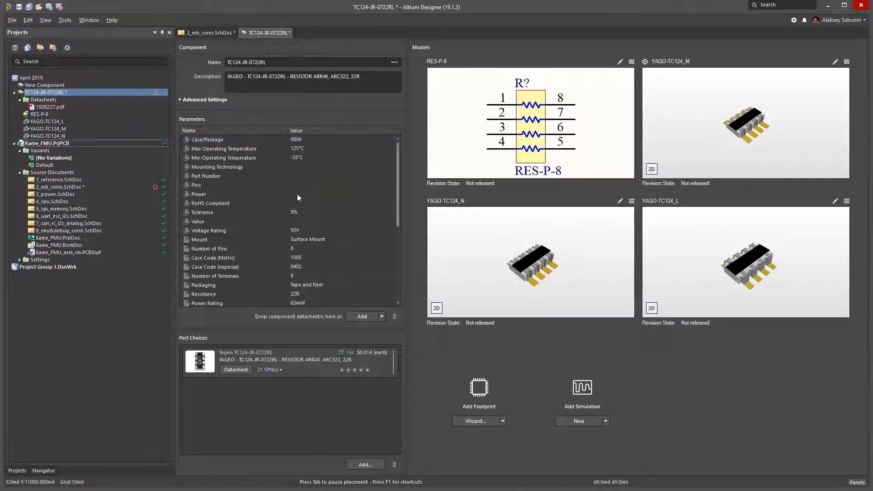
left_click_drag(398, 207, 401, 286)
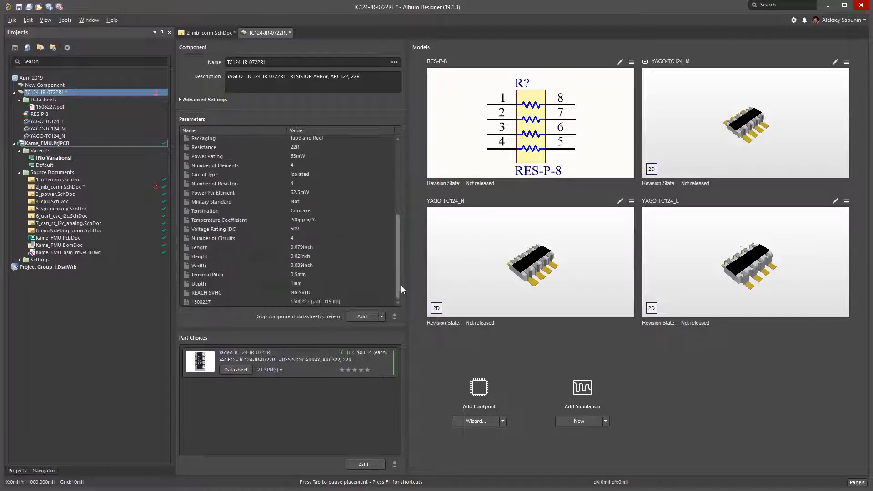
left_click(382, 316)
left_click(230, 321)
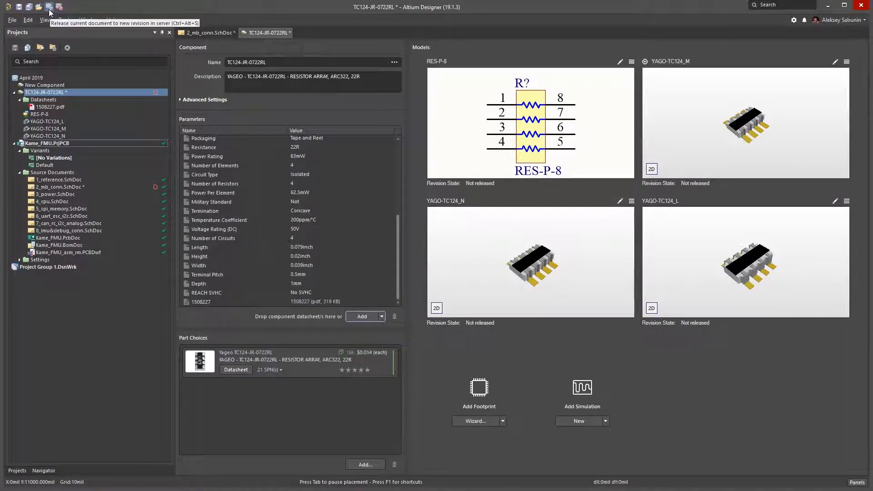
left_click(12, 21)
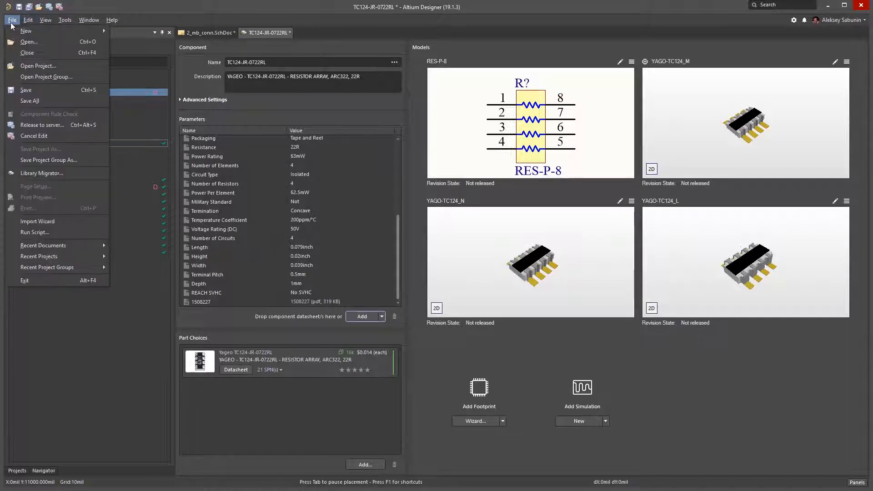
left_click(61, 125)
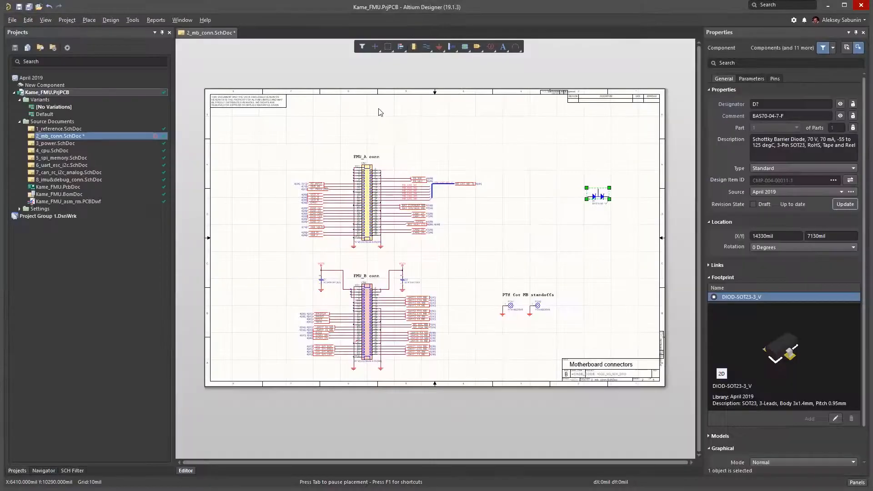
Step: Place the TC124-JR-0722RL resistor array from the component library on the schematic, just above the BAS70-04-7-F diode
mouse_move(506, 153)
right_mouse_down()
mouse_move(483, 143)
mouse_move(503, 152)
right_mouse_up()
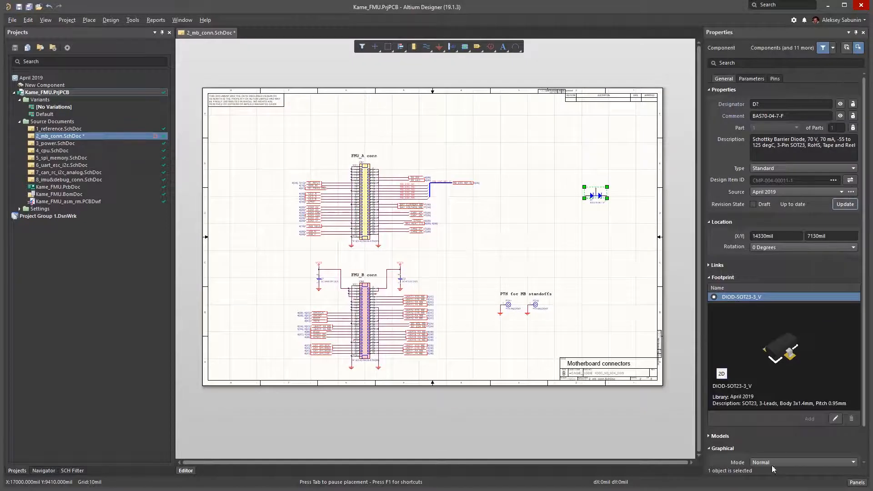
left_click(857, 482)
left_click(811, 351)
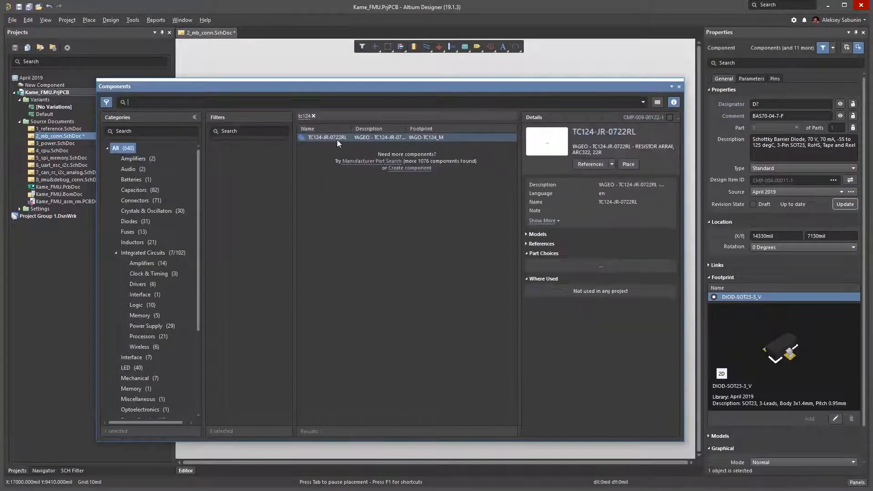
left_click(628, 164)
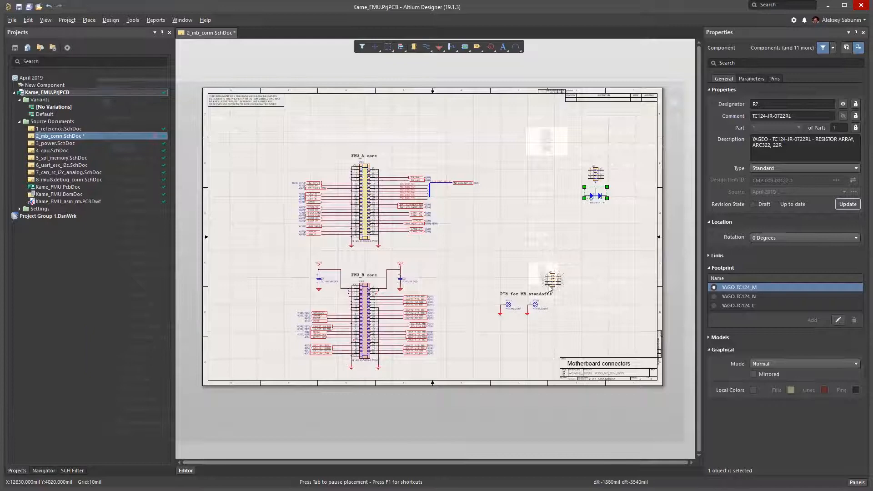
left_click(591, 177)
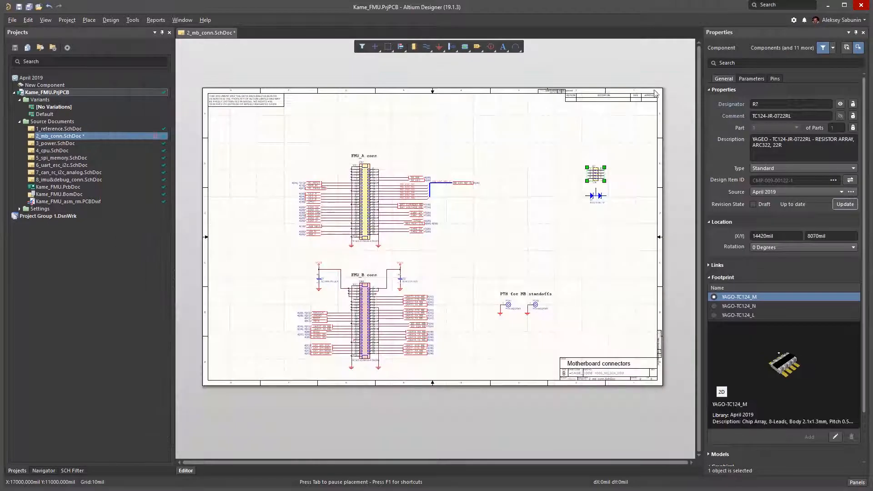
Step: Create a new component of the Integrated Circuits type and name it ATF1508ASL-25QC160, loading the data of the matching Microchip / Atmel cloud part
left_click(12, 20)
mouse_move(45, 35)
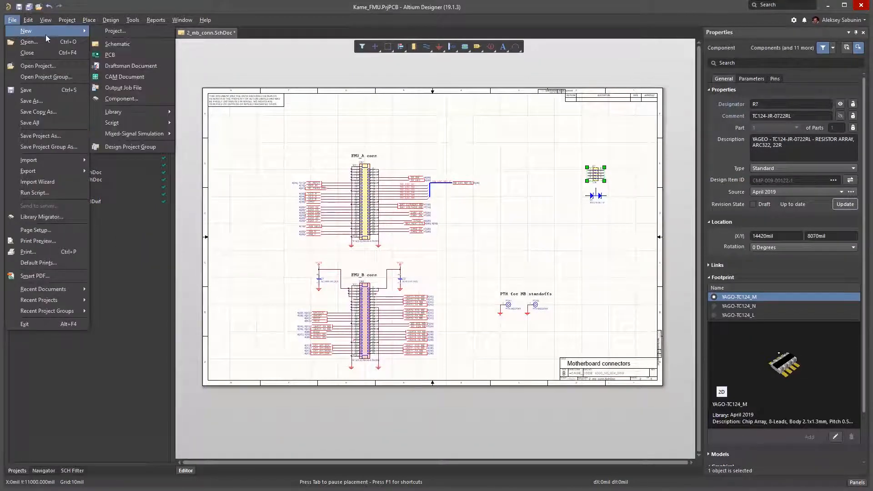
left_click(136, 99)
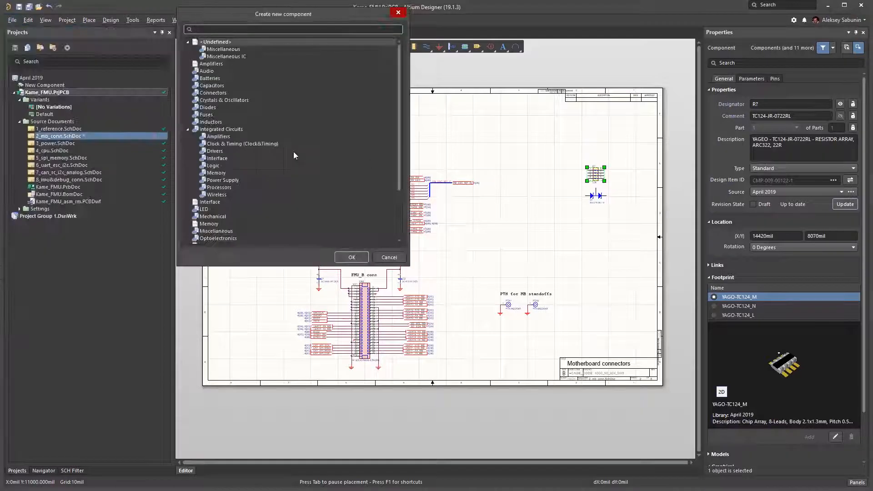
left_click(203, 129)
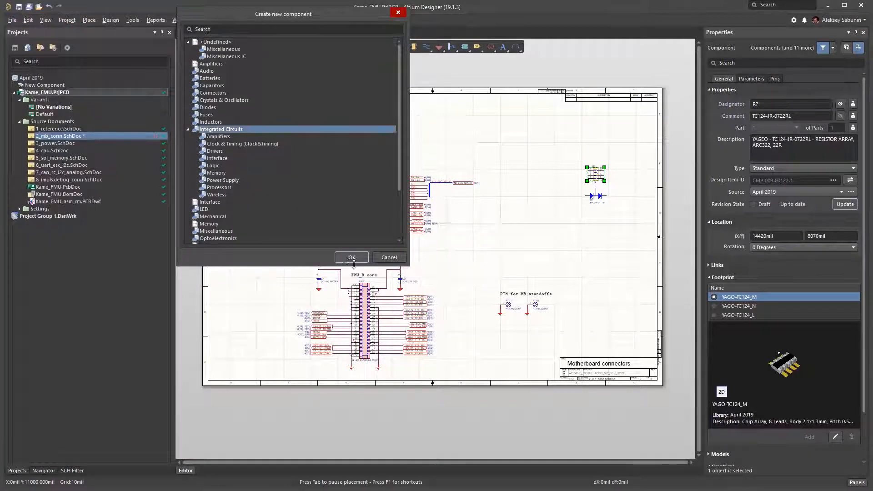
left_click(350, 257)
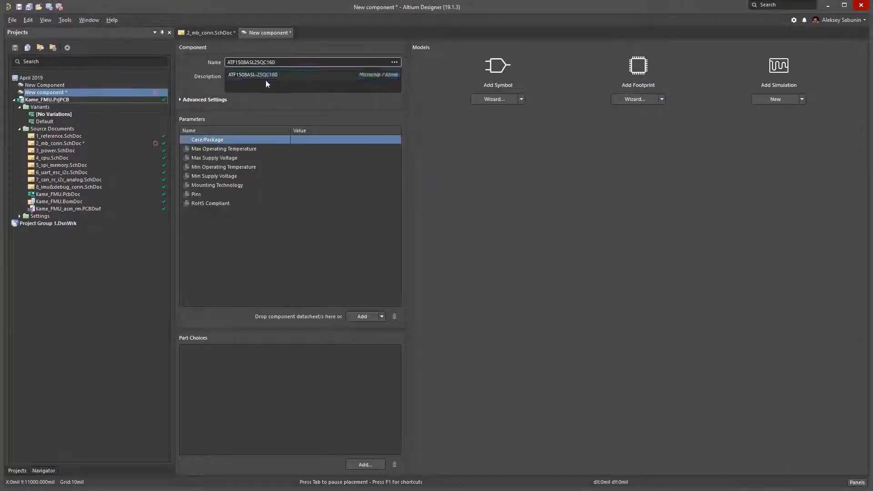
left_click(290, 75)
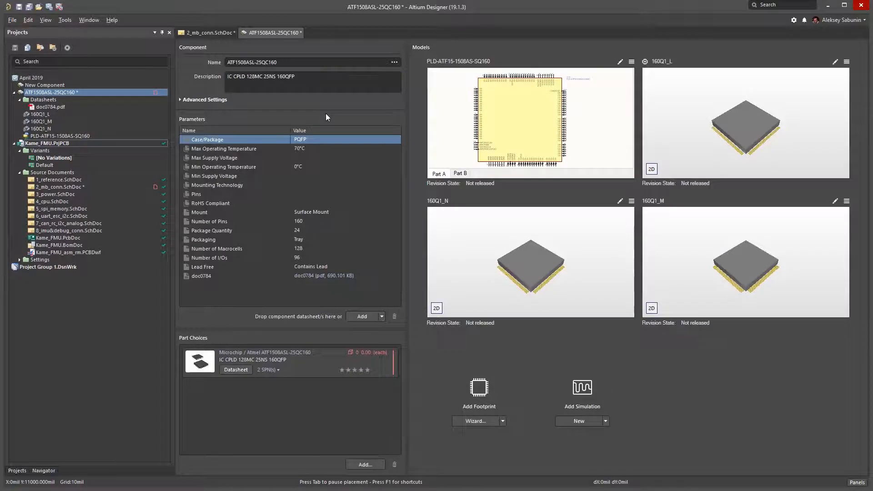
Step: Save the ATF1508ASL-25QC160 component and release it to the server without release notes
key("ctrl+s")
left_click(11, 20)
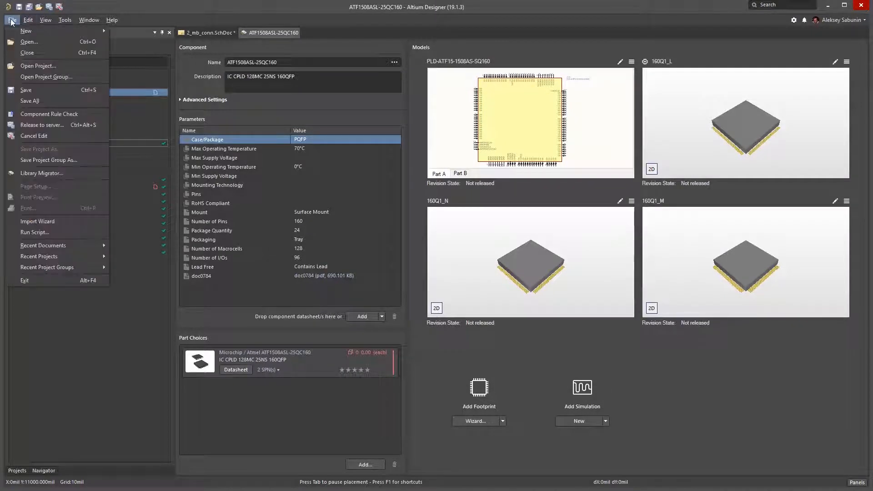
left_click(69, 124)
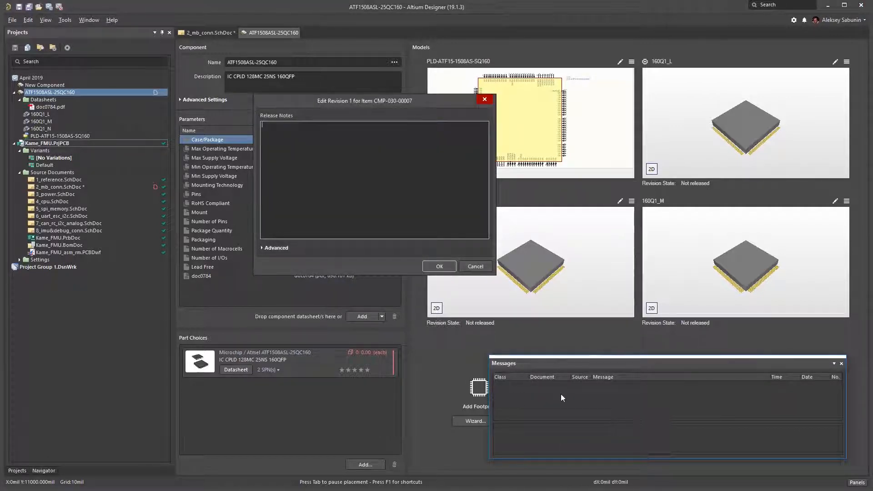
left_click_drag(351, 101, 388, 127)
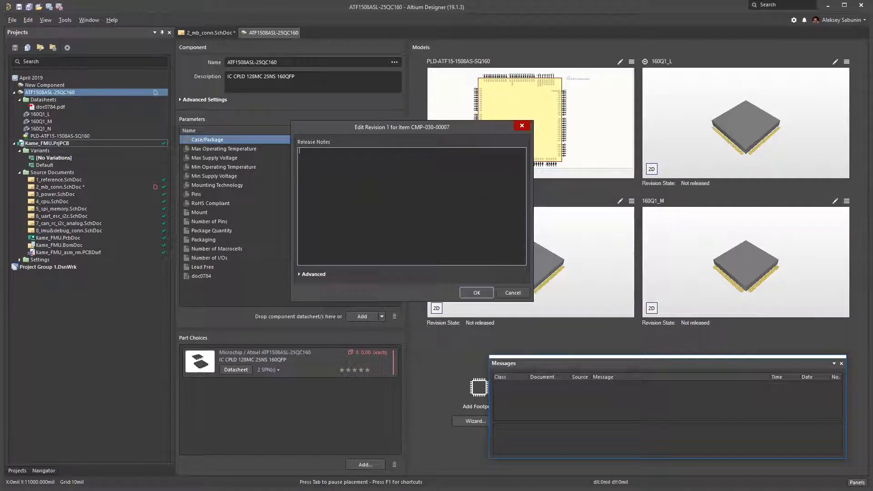
left_click(476, 293)
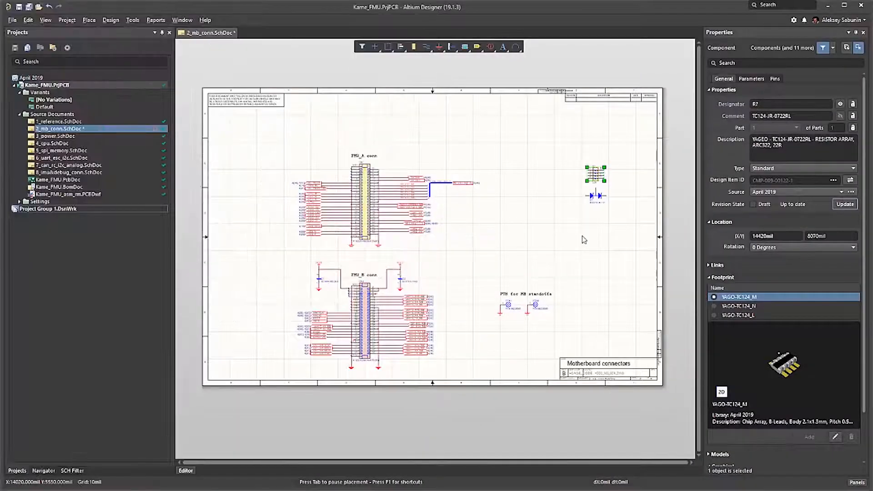
Step: Open the component library from the schematic and browse the Integrated Circuits category
right_click_drag(606, 237, 619, 253)
left_click(856, 481)
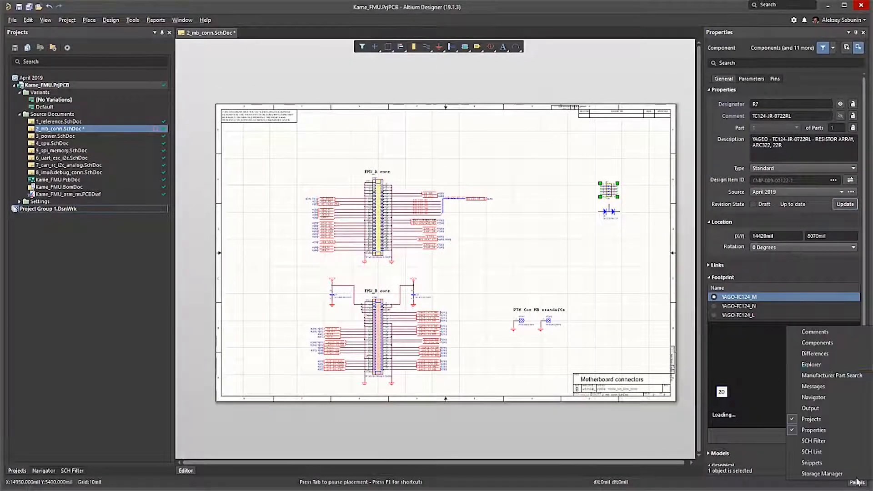
left_click(838, 343)
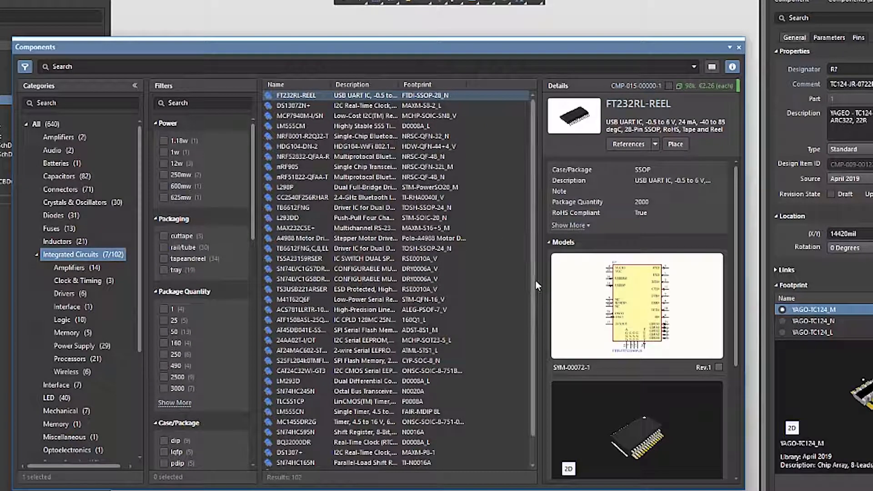
scroll(534, 287, "down", 3)
scroll(531, 283, "up", 3)
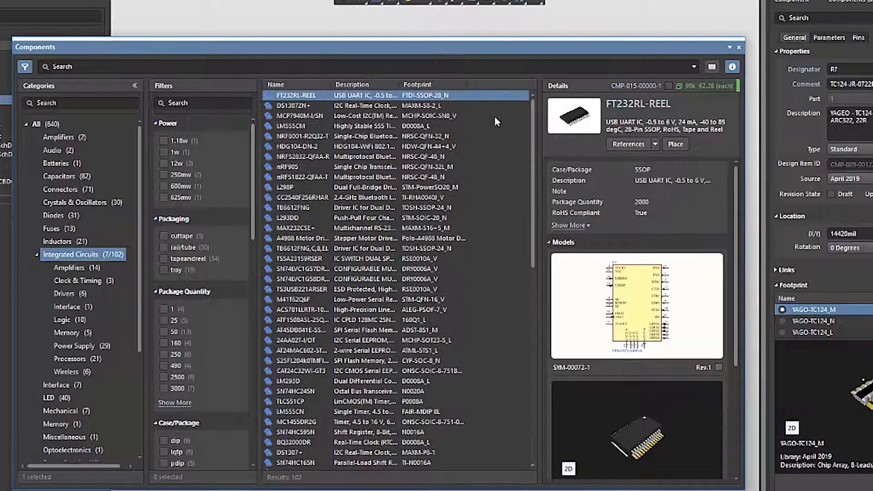
Step: Add the ReleaseDate column to the library's component list
right_click(477, 89)
left_click(497, 92)
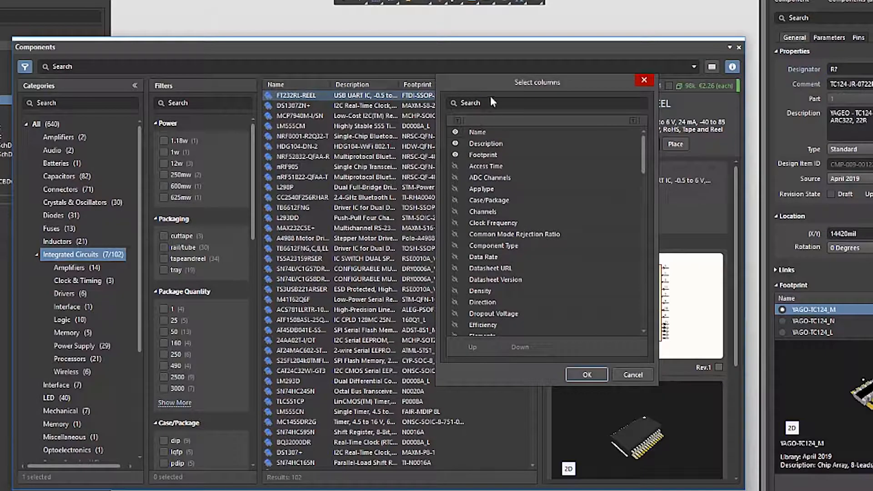
left_click(492, 102)
type("date")
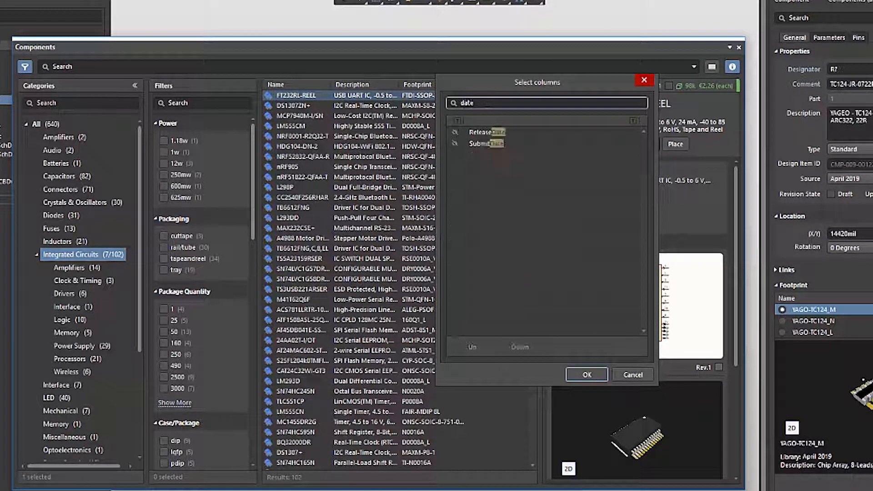
left_click(456, 132)
left_click(587, 374)
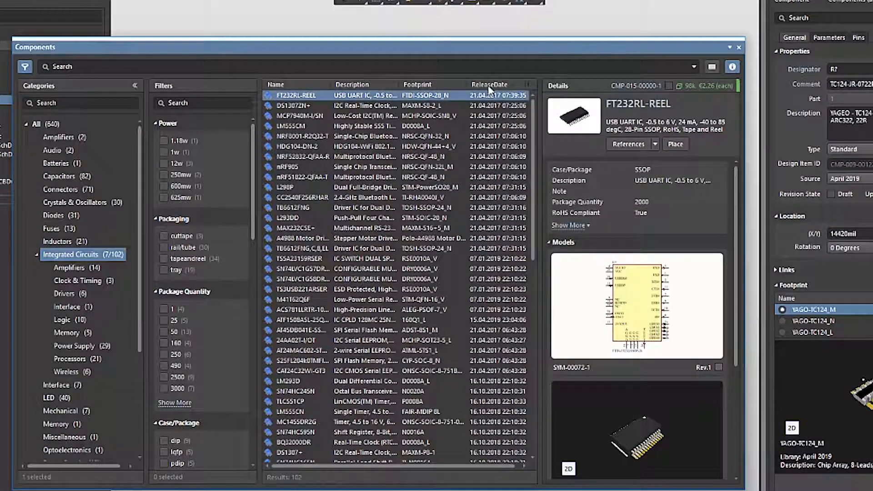
Step: Sort the library's components by release date, newest first, and select the ATF1508ASL-25QC160
left_click(490, 85)
left_click(490, 85)
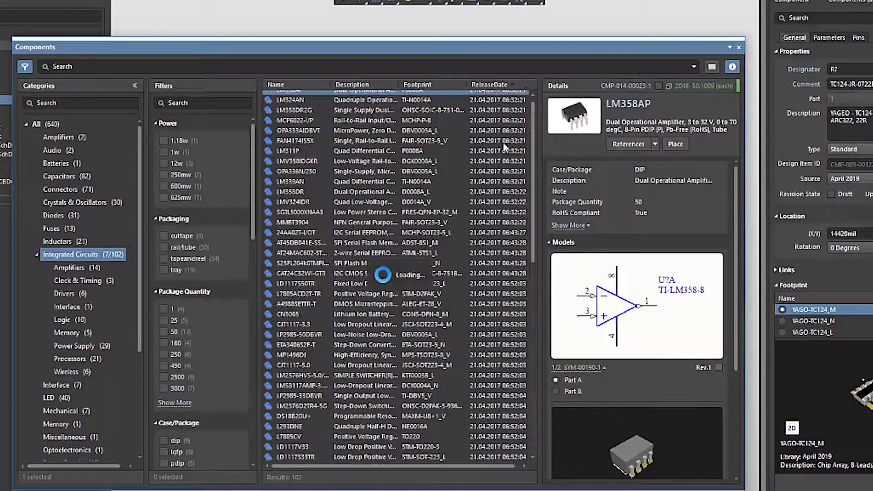
left_click(309, 95)
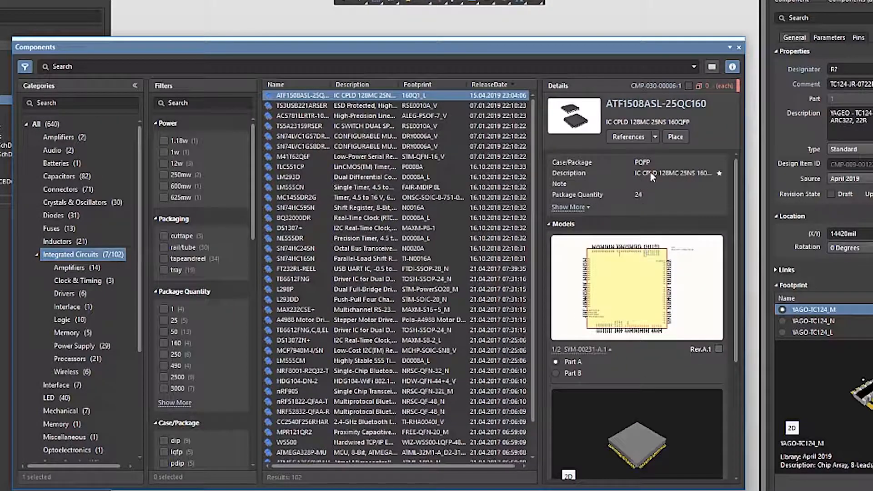
Step: Place part A of the ATF1508ASL-25QC160 on the schematic between the FMU_A connector nets and the resistor array, and close the component library
left_click(675, 137)
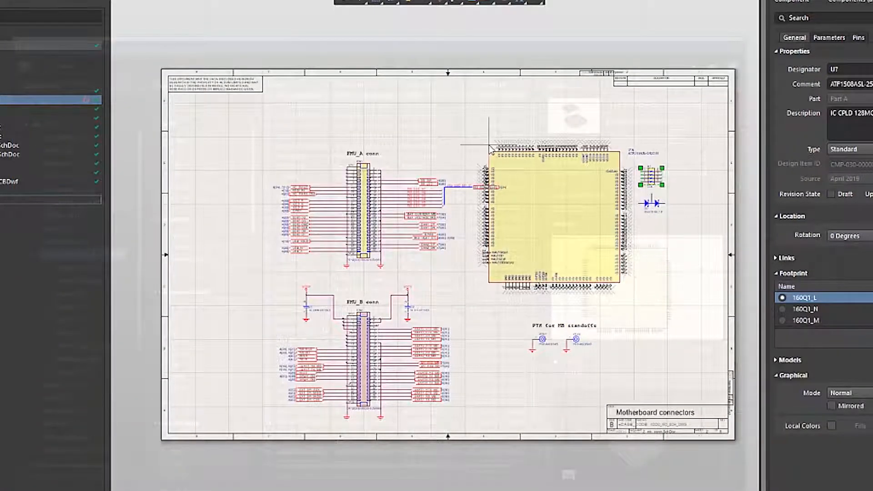
key("Escape")
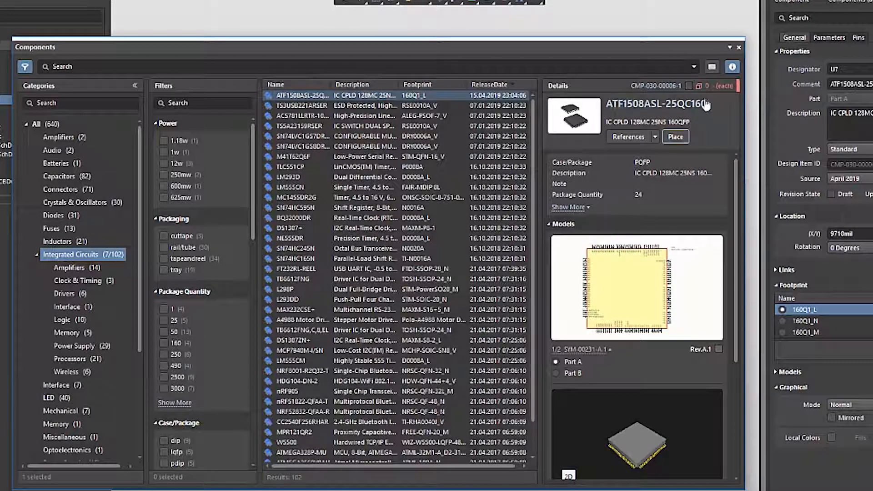
mouse_move(738, 89)
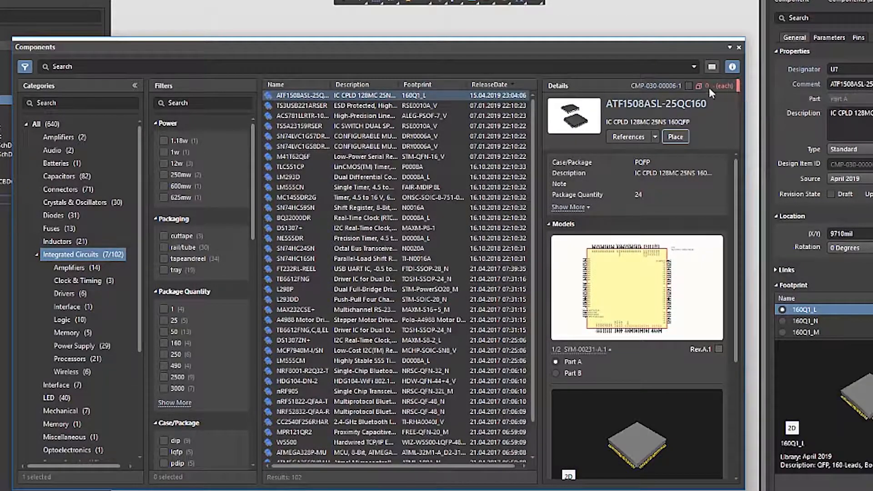
left_click(739, 48)
Step: Move the diode and the resistor array to the right of the PTH standoffs, and shift the ATF1508ASL-25QC160 right, clear of the MB_ESC_M port
scroll(668, 291, "up", 3, "ctrl")
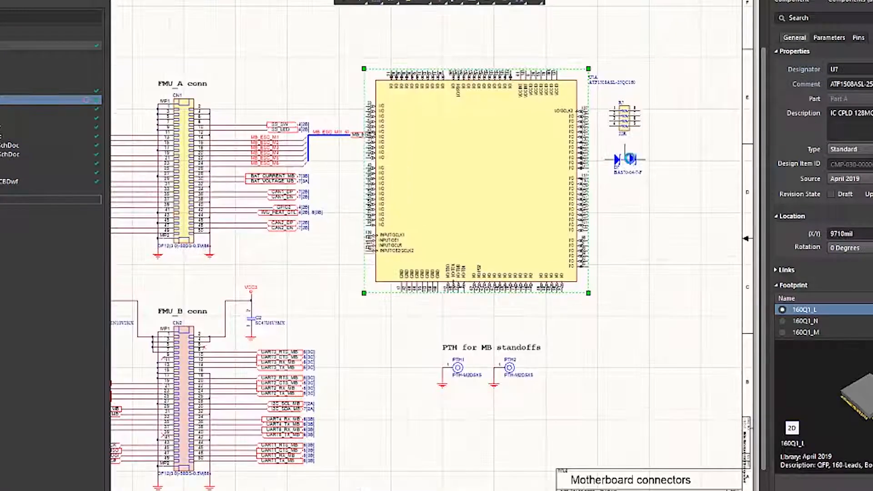
left_click_drag(630, 159, 644, 327)
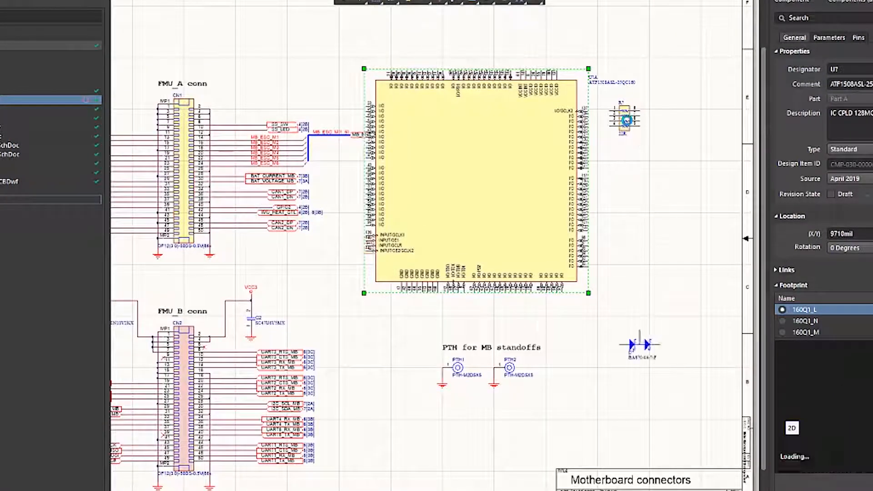
left_click_drag(625, 120, 658, 406)
left_click_drag(459, 199, 549, 188)
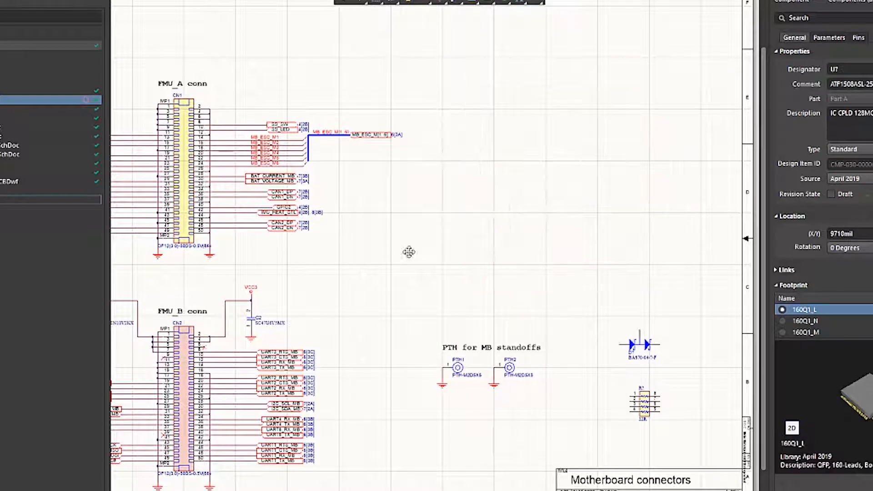
left_click(411, 210)
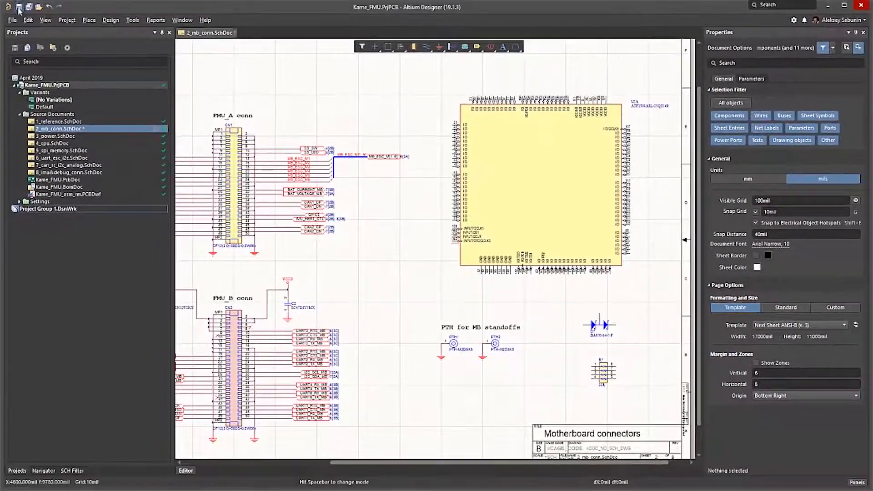